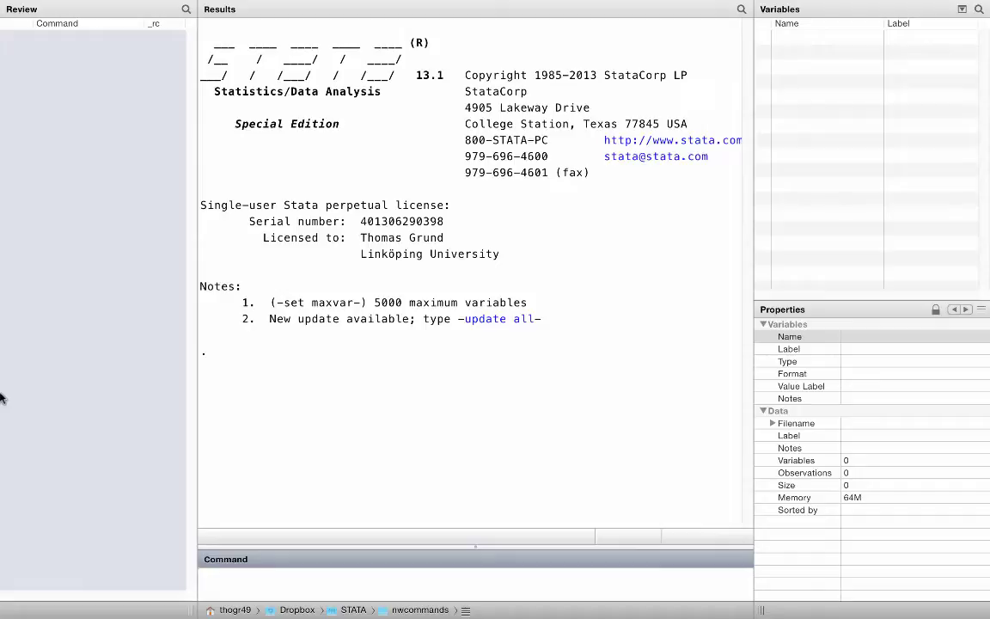
Step: View gang_pajek.net's 54 vertices and edge list in the Viewer, then enlarge the command entry area
{"action": "type", "text": "view gan"}
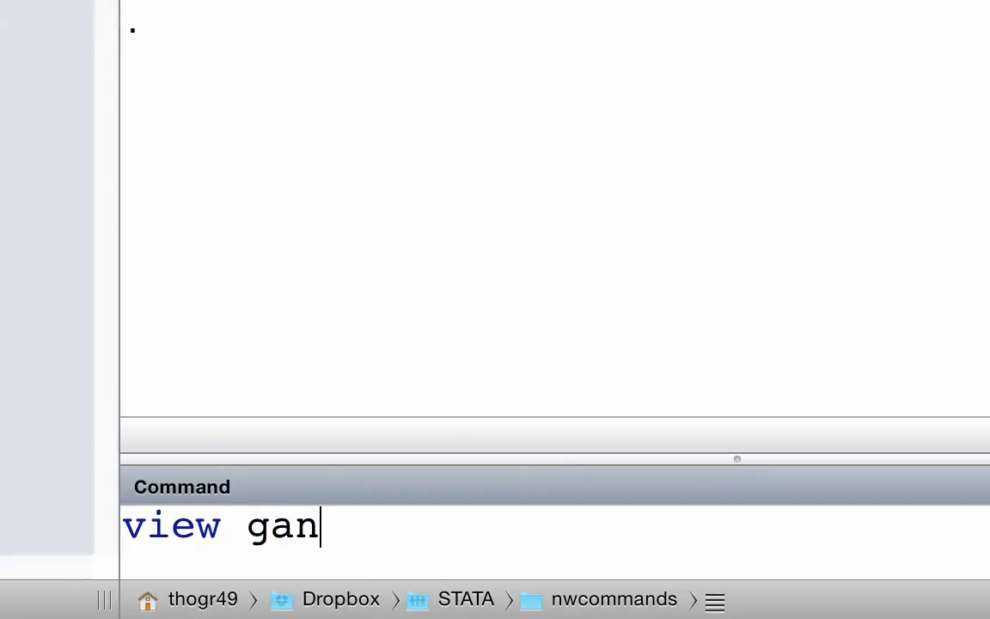
{"action": "type", "text": "g_pajek"}
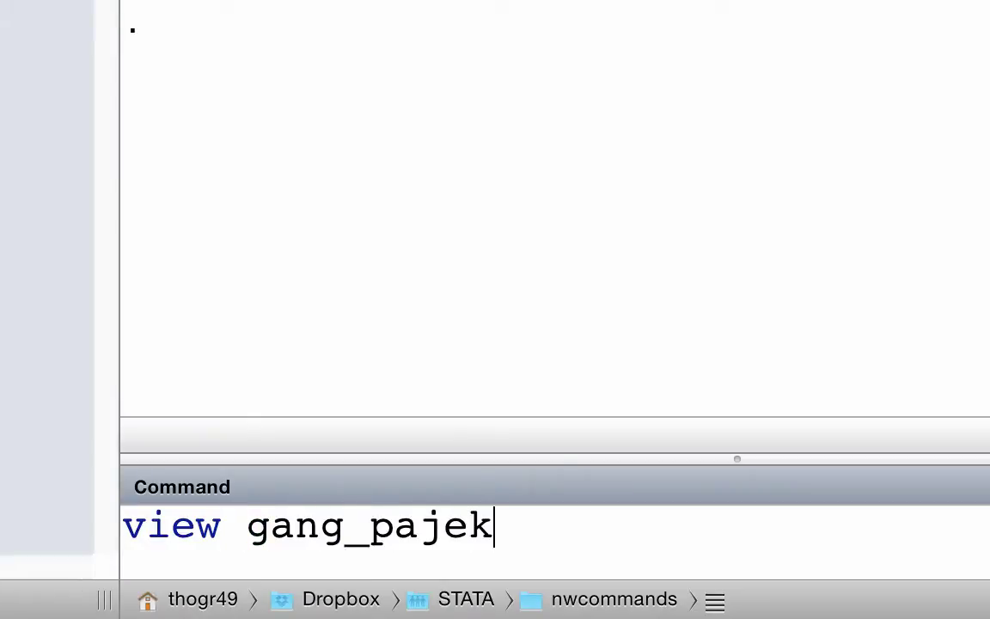
{"action": "type", "text": ".net"}
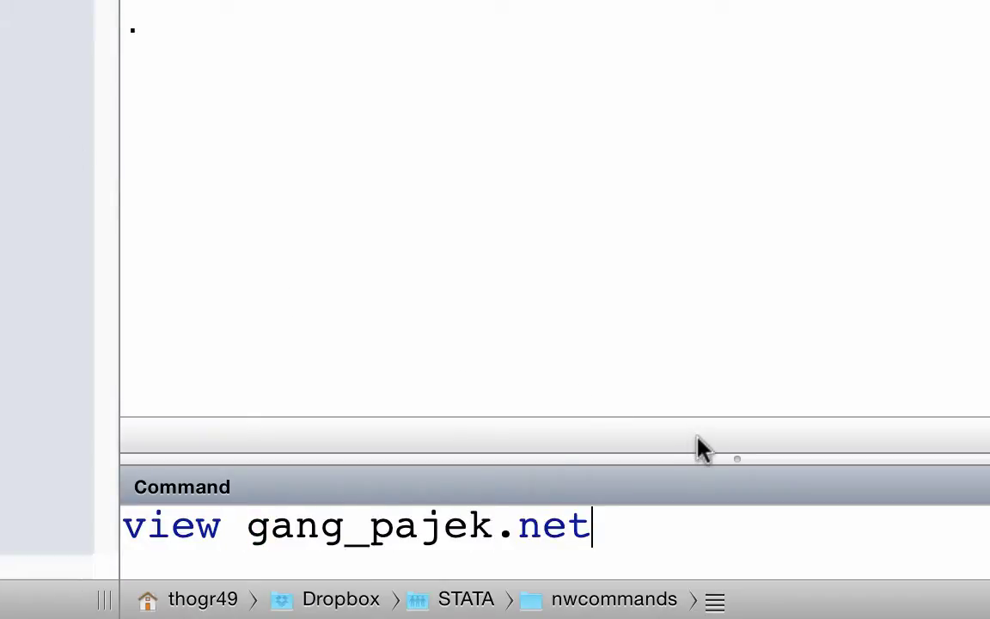
{"action": "key", "text": "Return"}
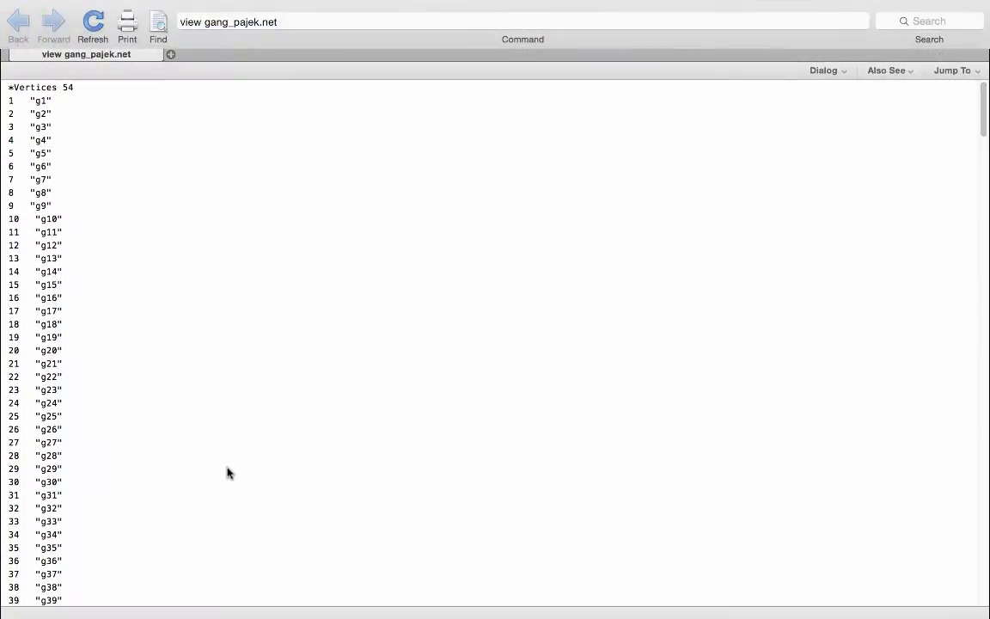
{"action": "scroll", "coordinate": [202, 479], "scroll_direction": "down", "scroll_amount": 15}
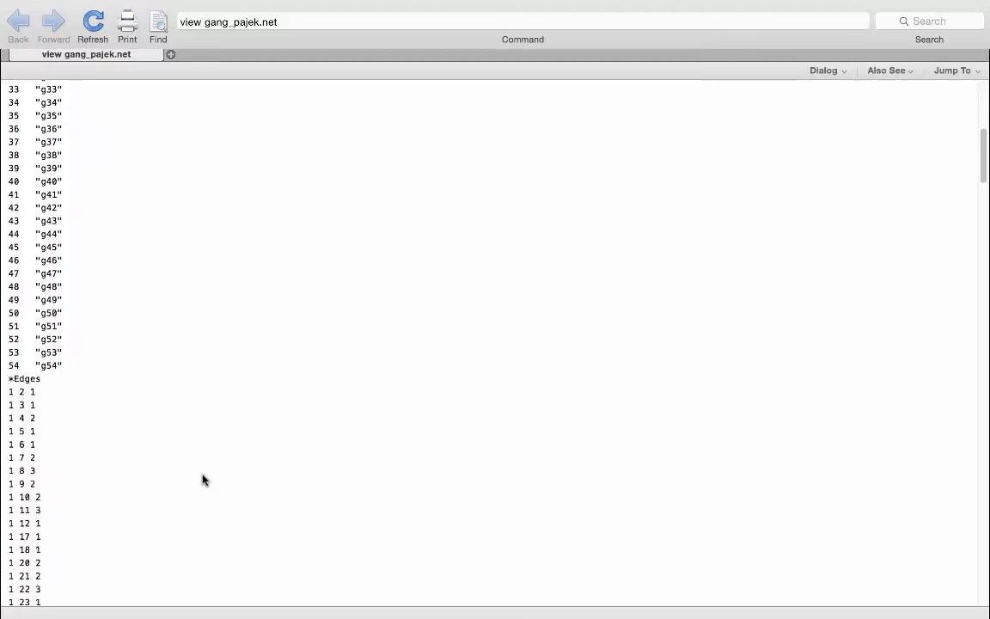
{"action": "scroll", "coordinate": [204, 478], "scroll_direction": "down", "scroll_amount": 4}
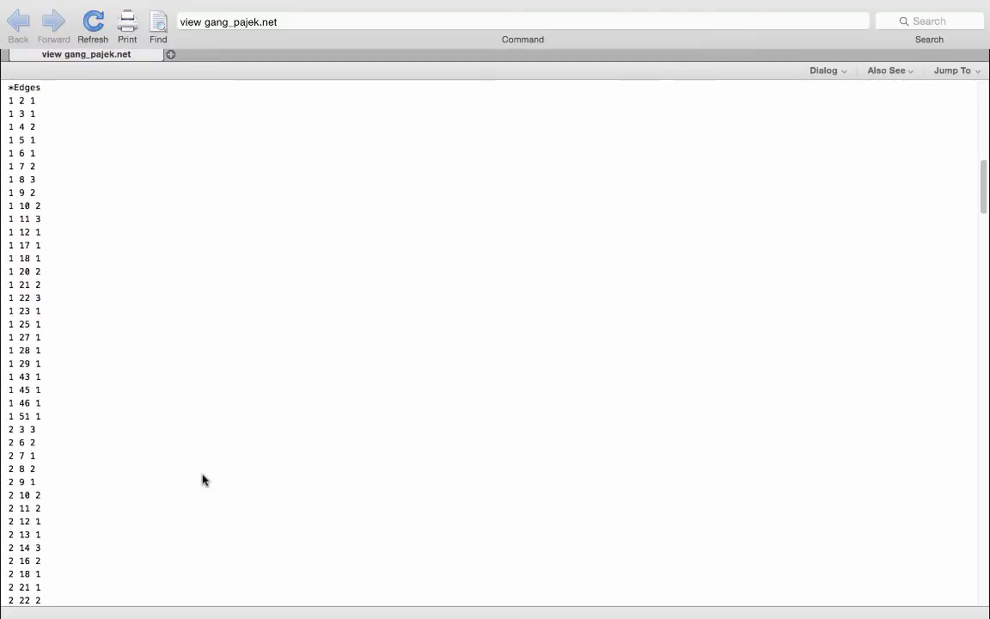
{"action": "mouse_move", "coordinate": [2, 3]}
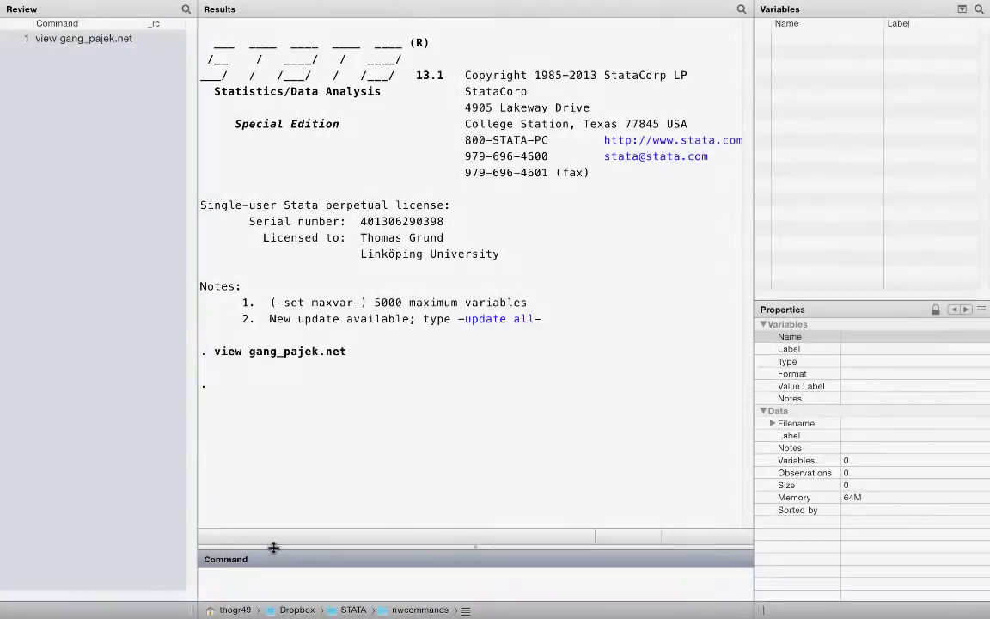
{"action": "left_click_drag", "start_coordinate": [271, 542], "coordinate": [270, 467]}
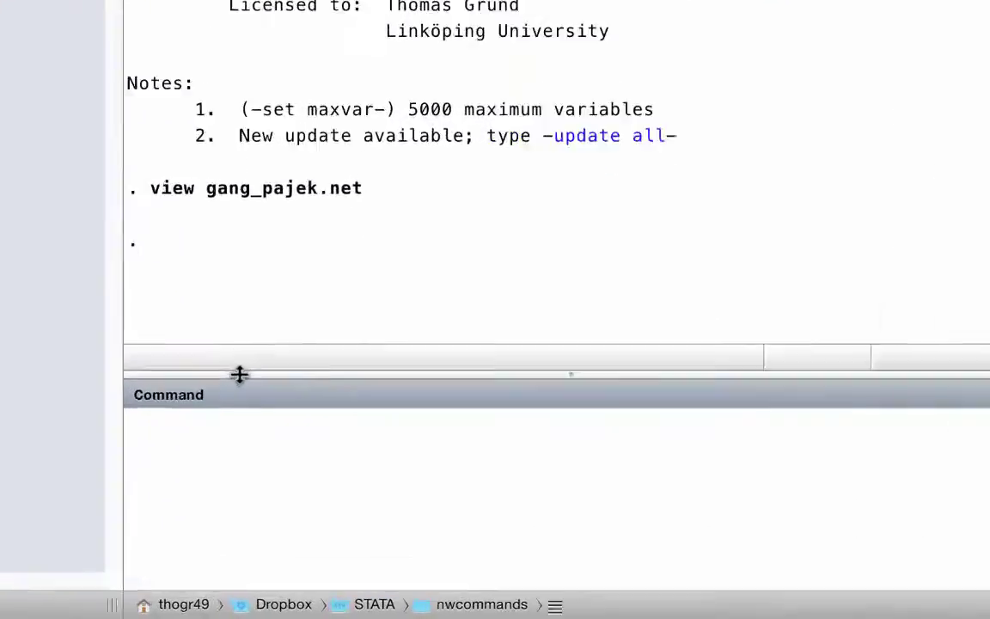
Step: Import gang_pajek.net with nwimport, type(pajek), loading 57 variables and 54 observations
{"action": "type", "text": "nwimport"}
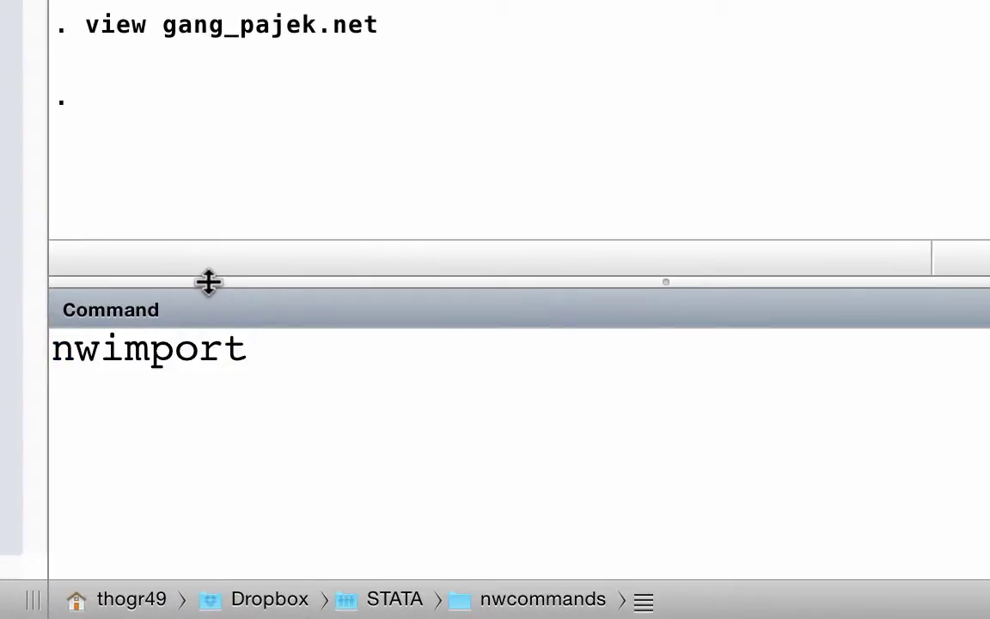
{"action": "type", "text": " gang"}
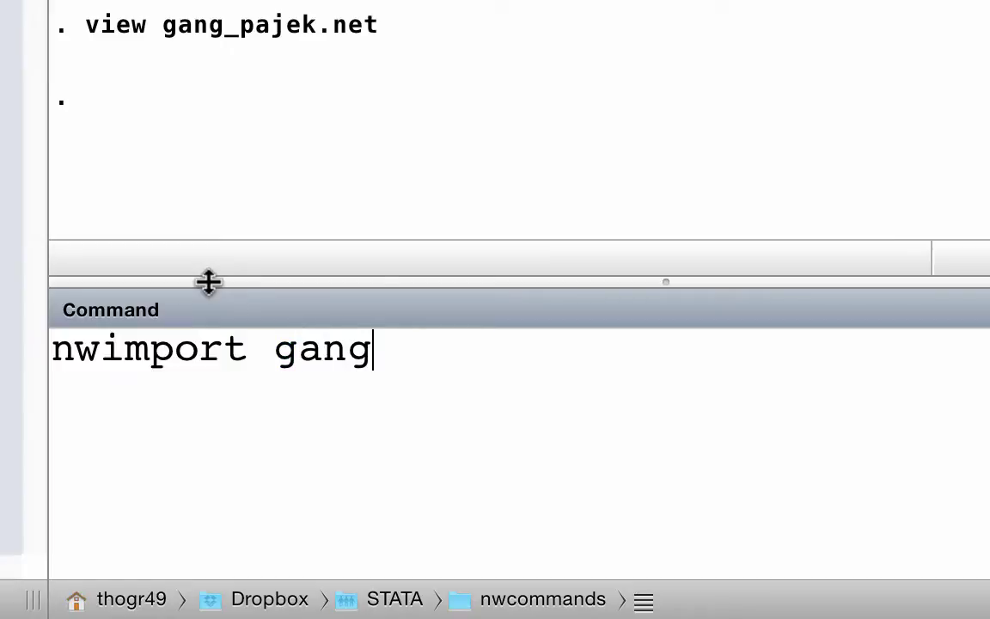
{"action": "type", "text": "_pajek"}
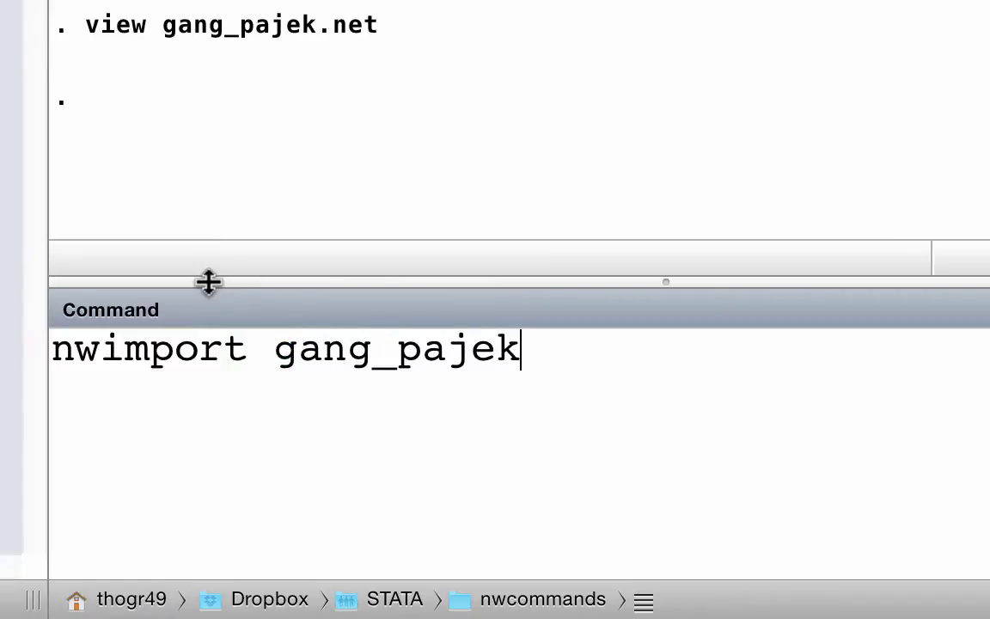
{"action": "type", "text": ".net, t"}
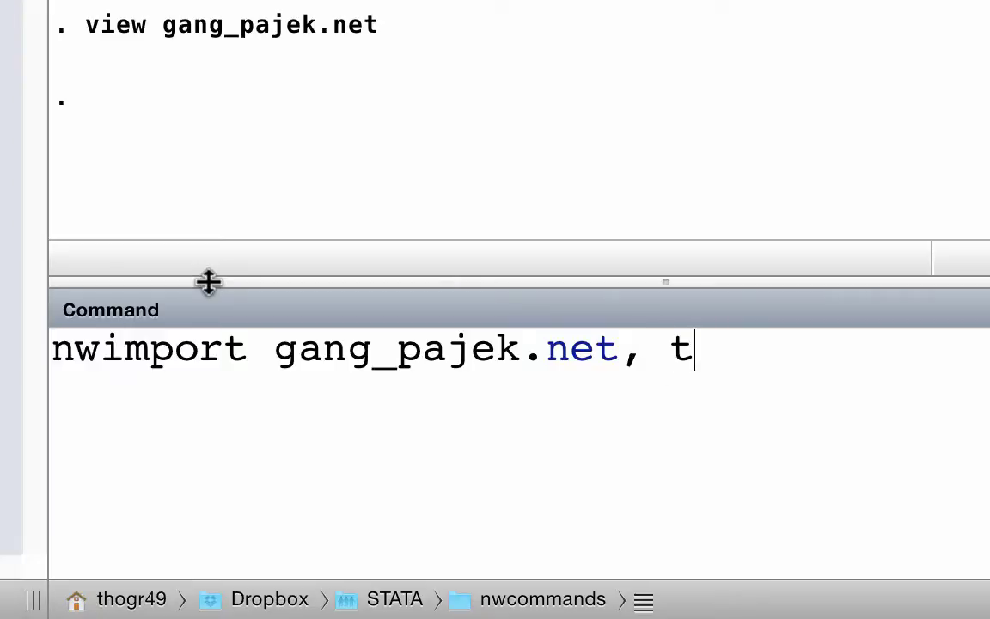
{"action": "type", "text": "ype("}
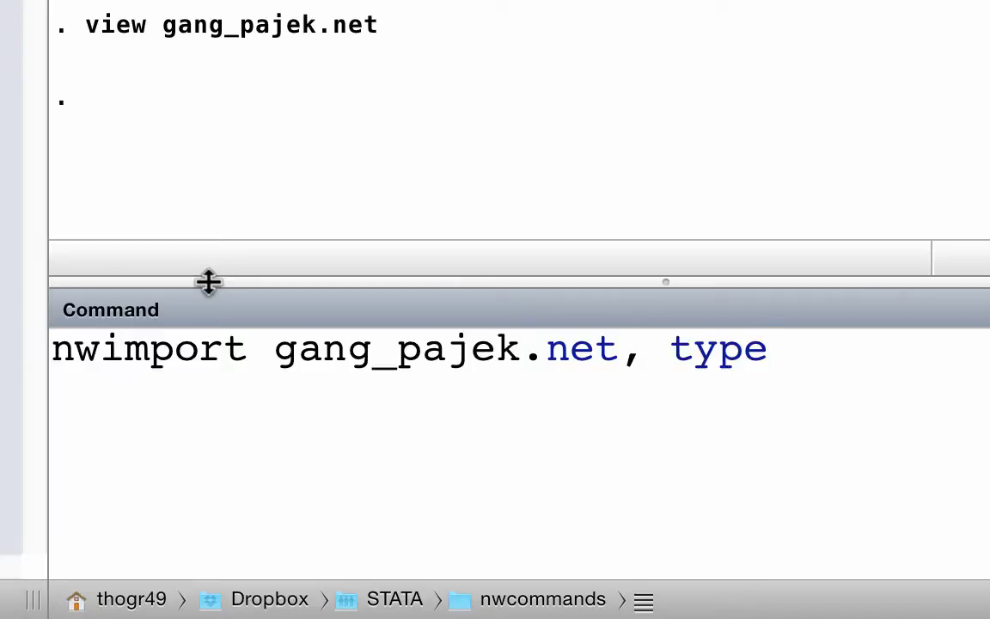
{"action": "type", "text": "pajek)"}
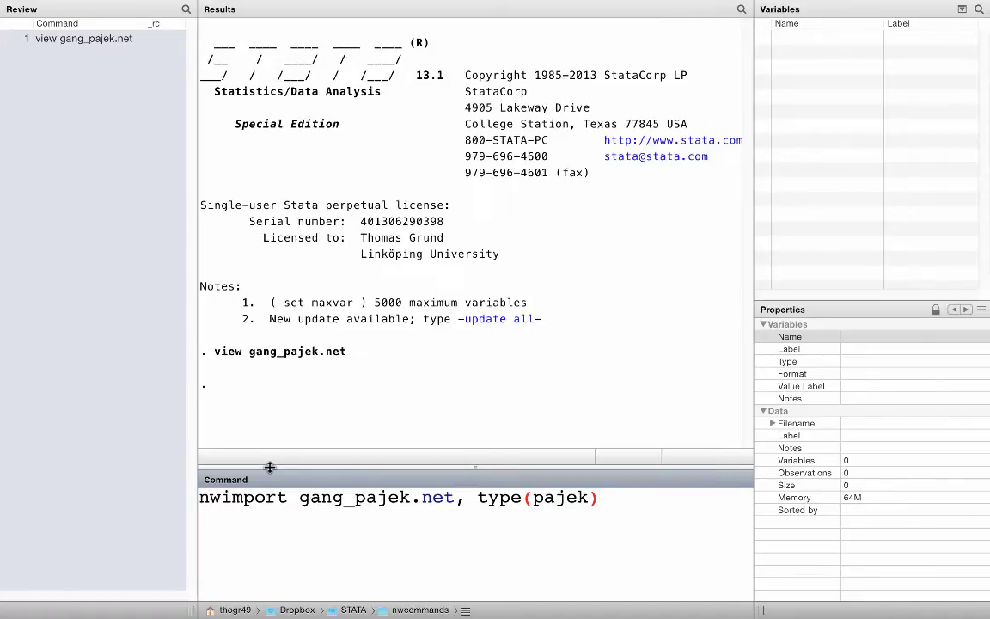
{"action": "key", "text": "Return"}
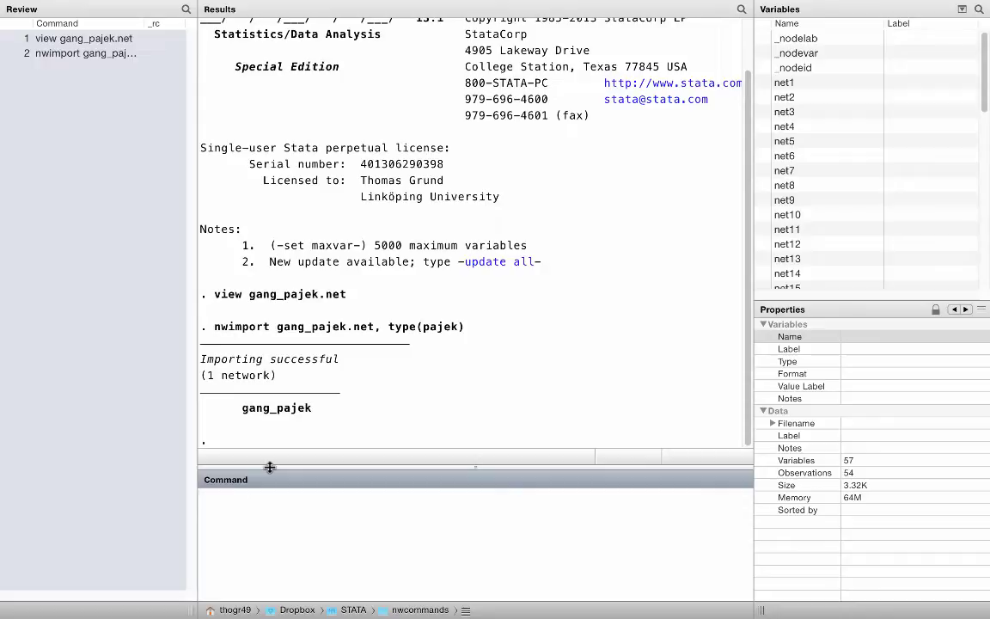
{"action": "type", "text": "lp netname"}
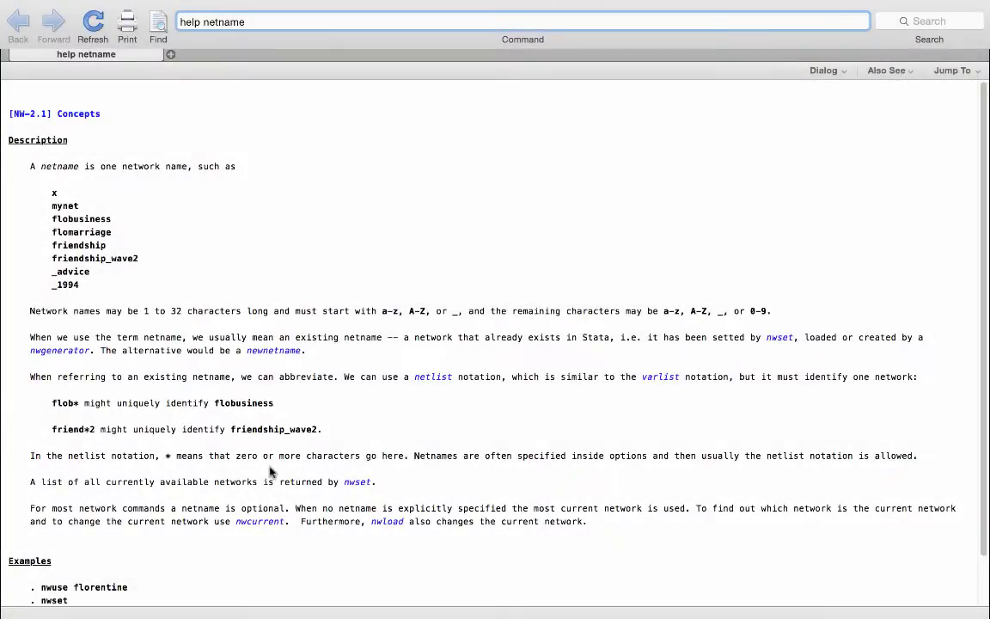
{"action": "scroll", "coordinate": [270, 471], "scroll_direction": "down", "scroll_amount": 3}
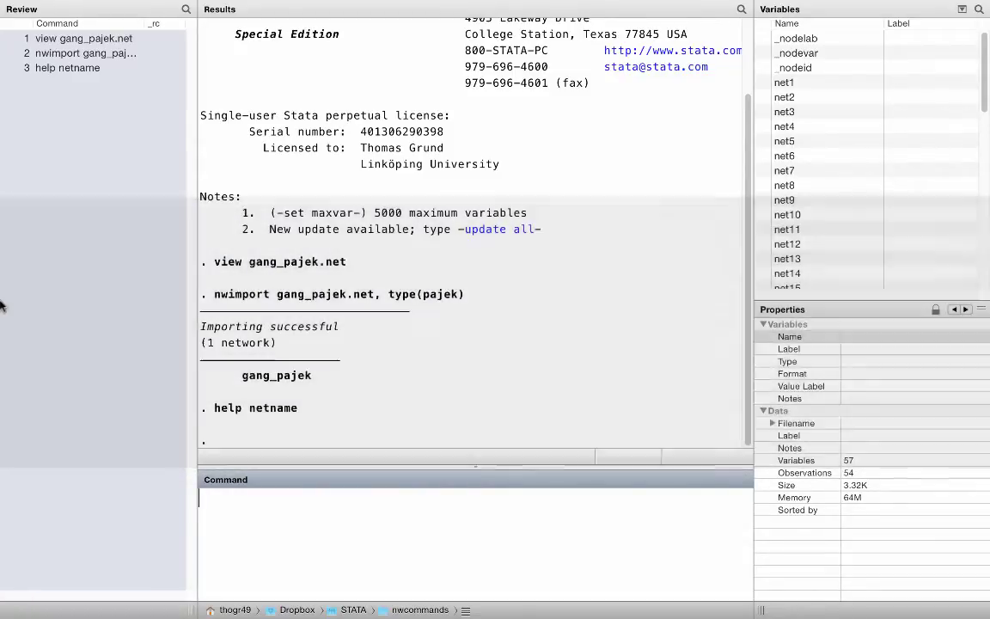
Step: List the networks in memory with nwds, showing only gang_pajek
{"action": "type", "text": "nwds"}
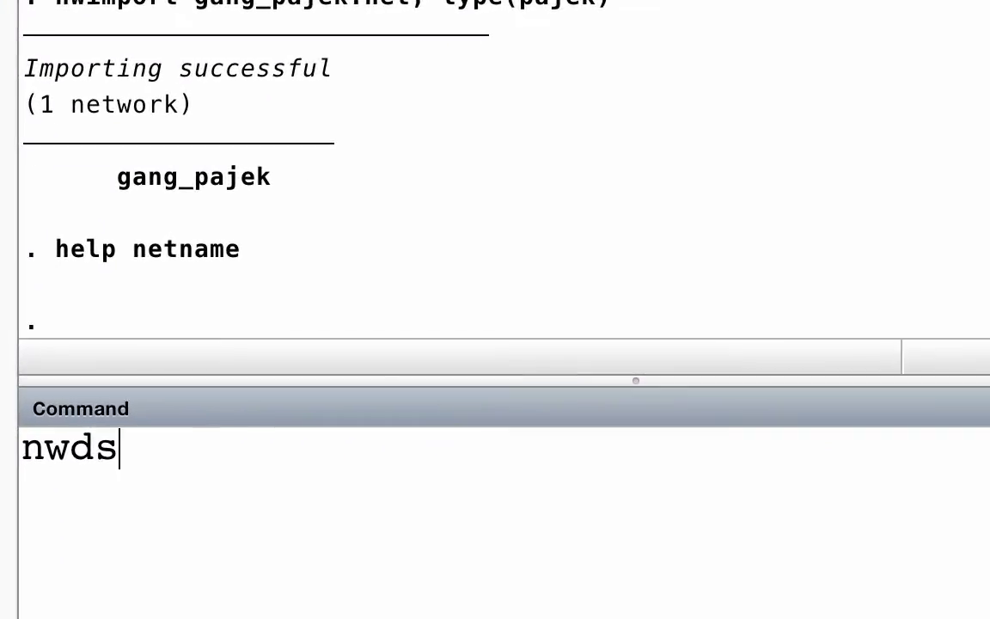
{"action": "key", "text": "Return"}
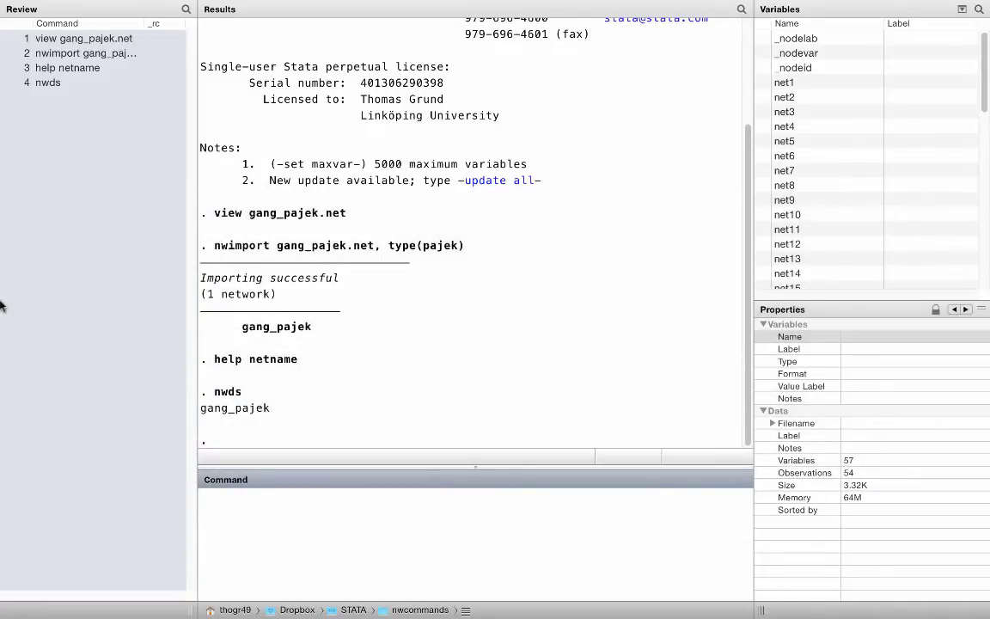
{"action": "type", "text": "nwplot gan"}
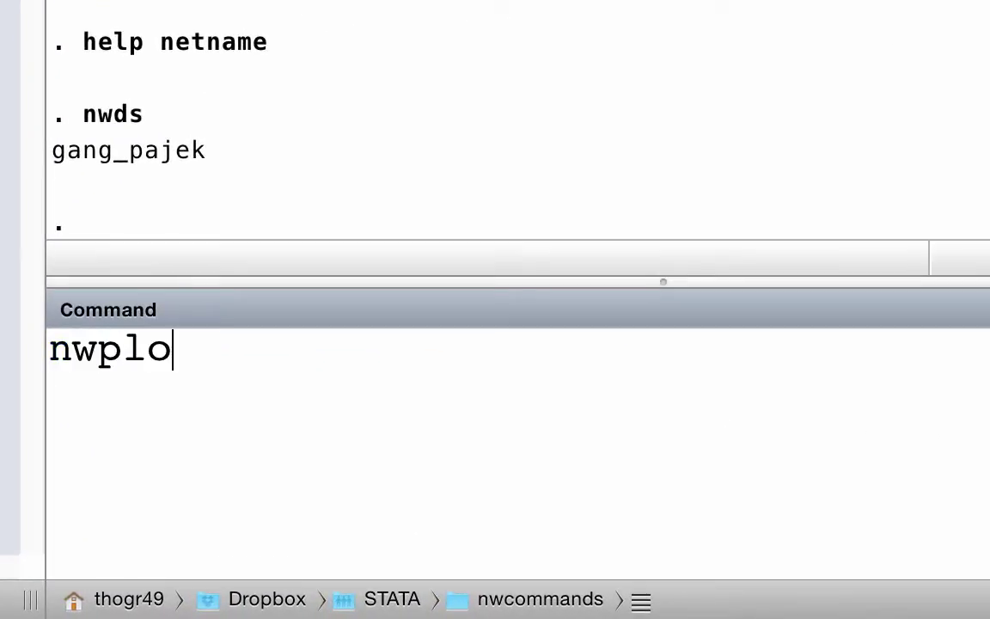
{"action": "type", "text": "g_pajek"}
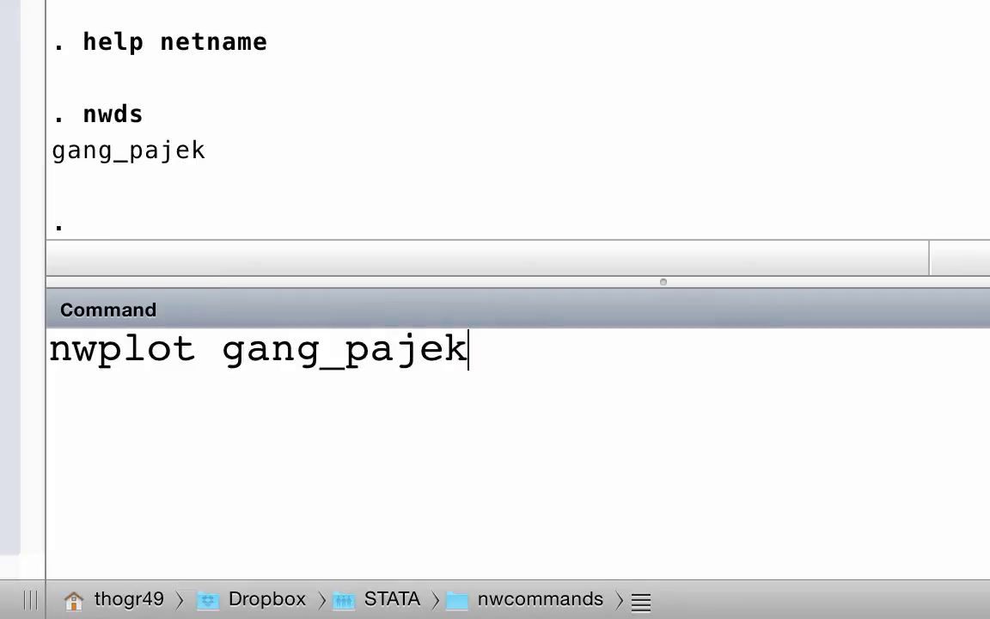
Step: Plot the gang_pajek network with nwplot gang_pajek
{"action": "key", "text": "Return"}
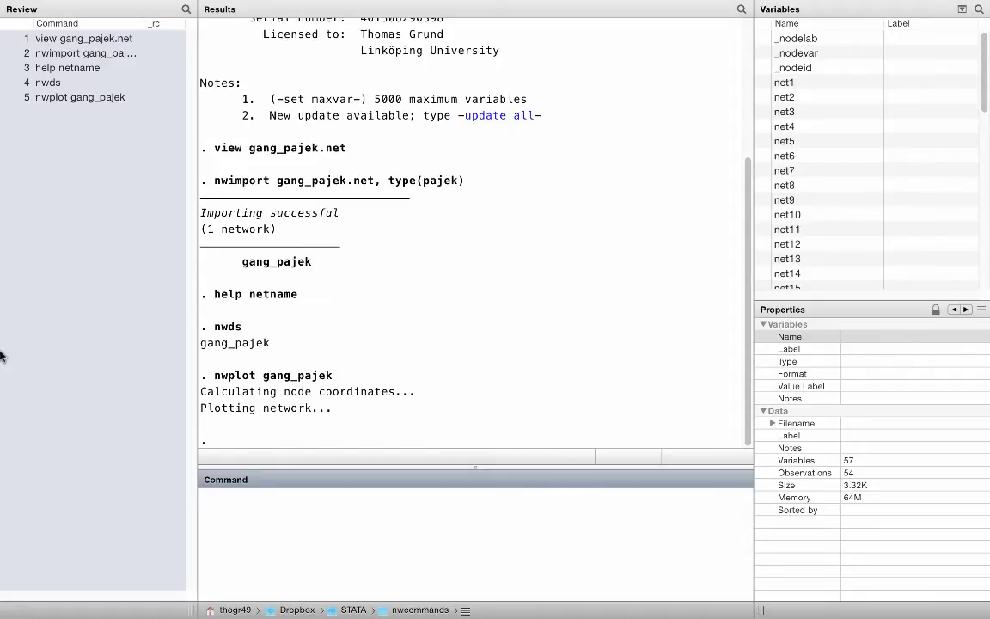
Step: View wiring.dat and scroll through its raw adjacency matrices
{"action": "type", "text": "view wiring"}
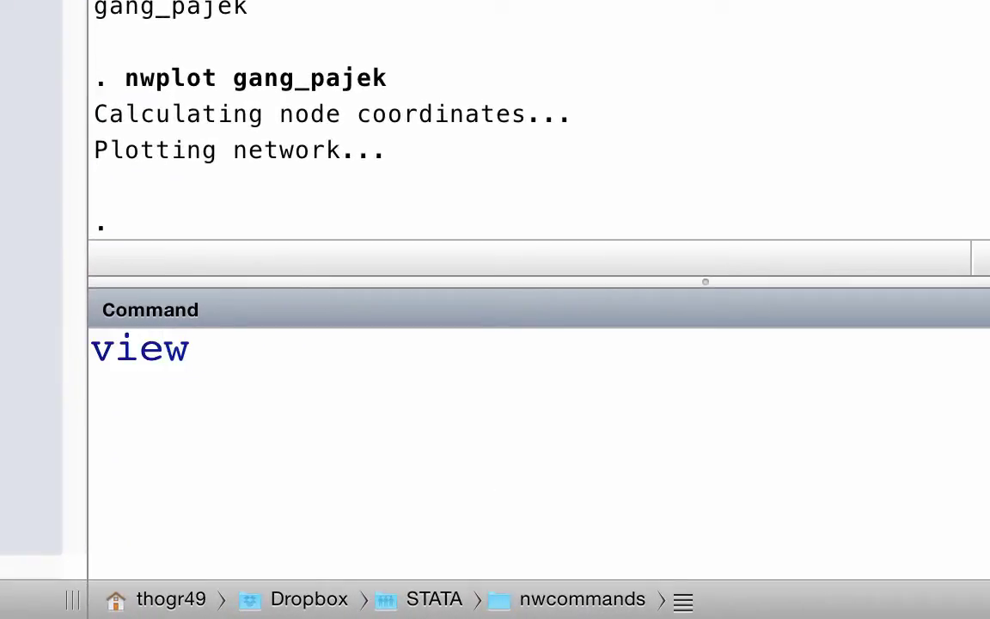
{"action": "type", "text": ".dat"}
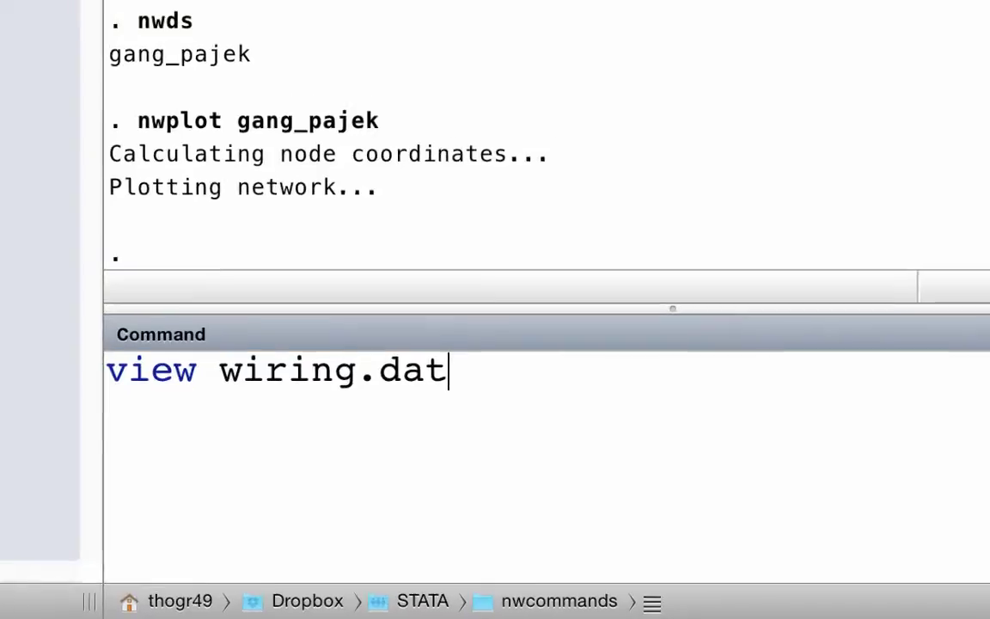
{"action": "key", "text": "Return"}
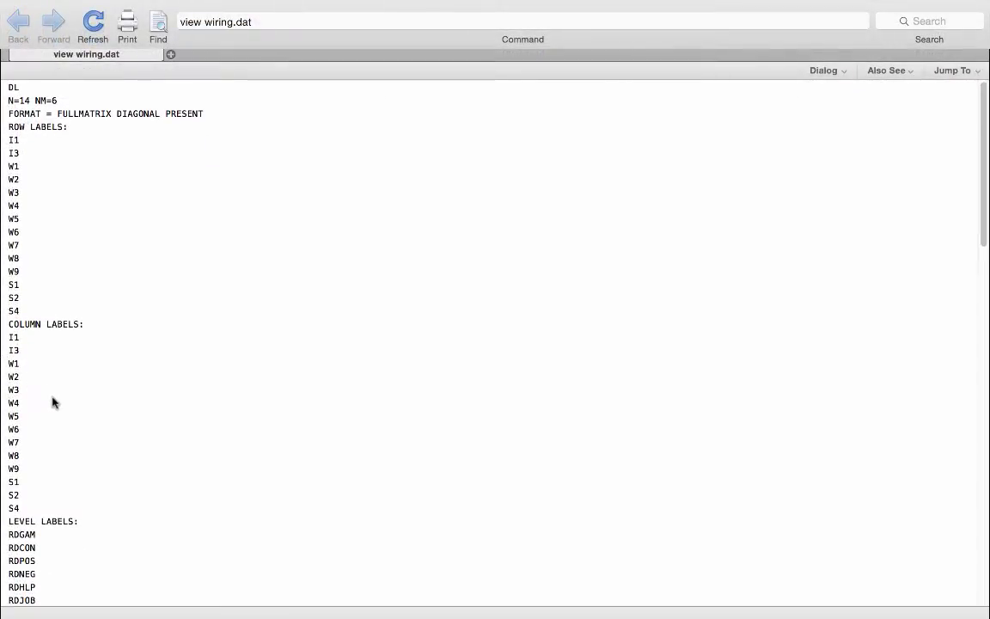
{"action": "scroll", "coordinate": [51, 402], "scroll_direction": "down", "scroll_amount": 7}
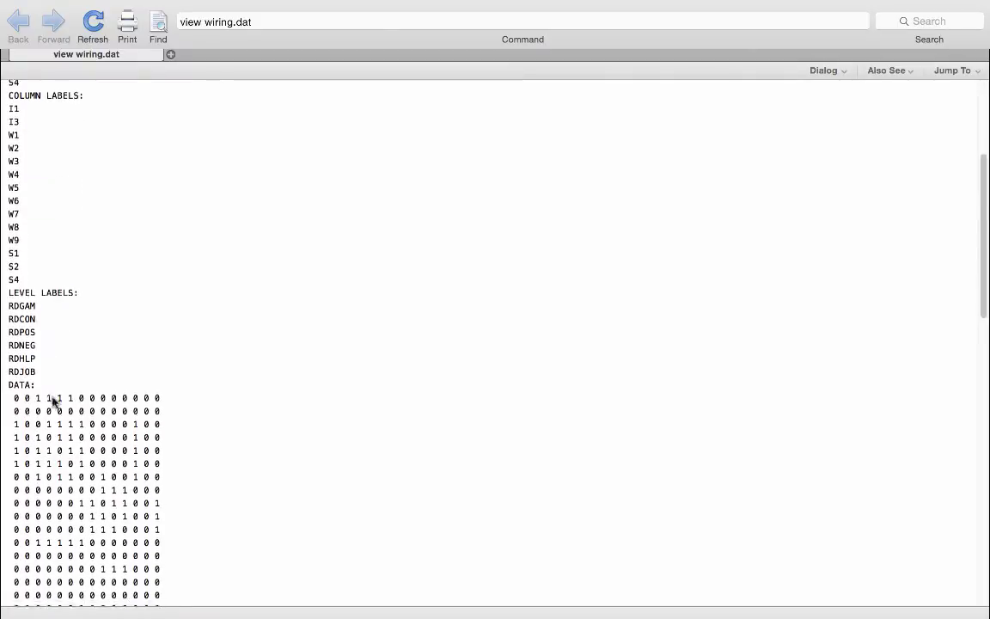
{"action": "scroll", "coordinate": [52, 402], "scroll_direction": "down", "scroll_amount": 6}
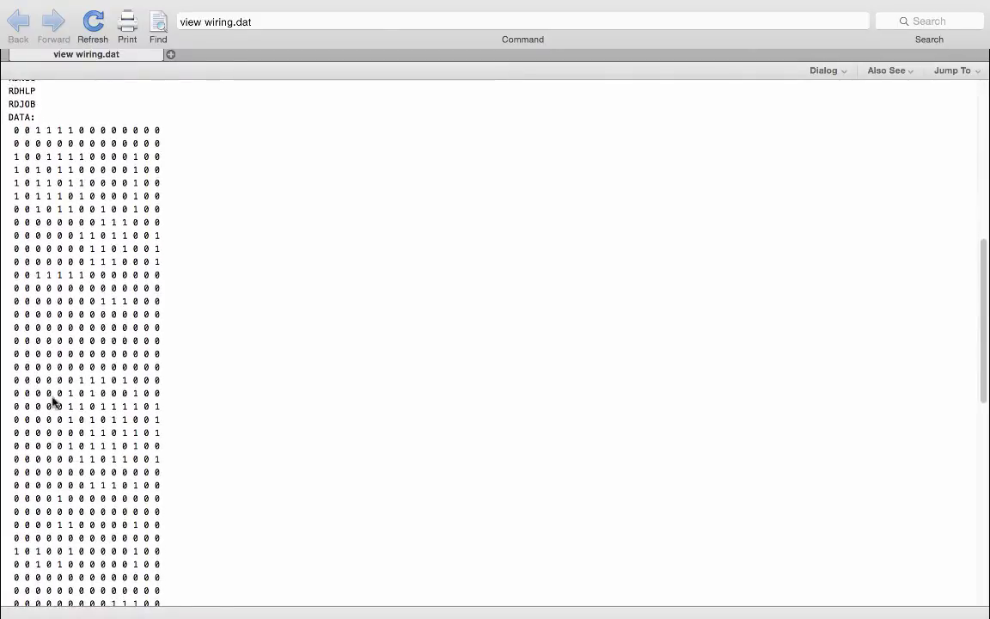
{"action": "scroll", "coordinate": [52, 402], "scroll_direction": "down", "scroll_amount": 10}
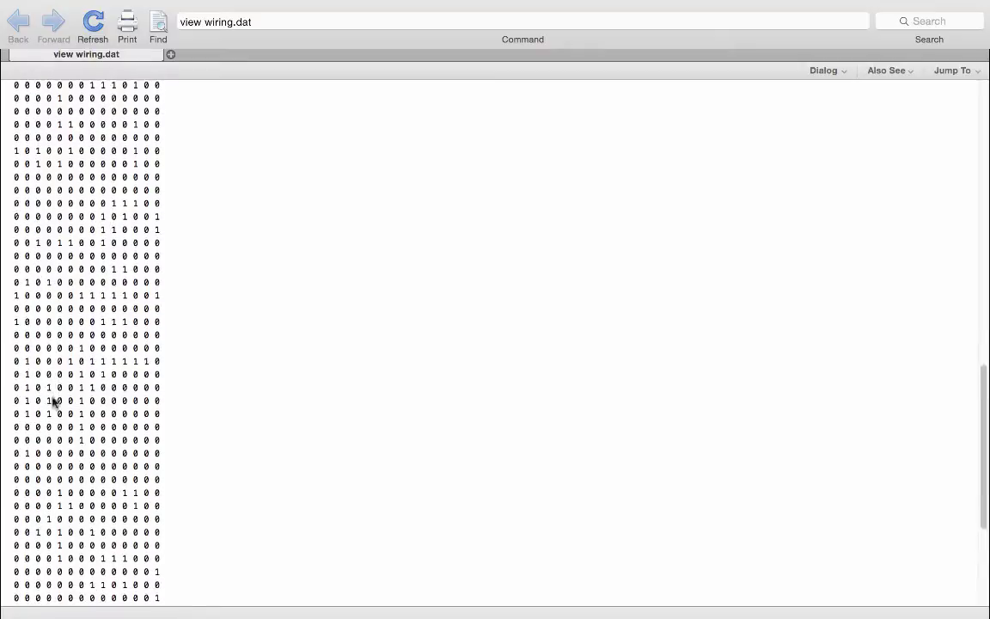
{"action": "scroll", "coordinate": [52, 403], "scroll_direction": "down", "scroll_amount": 4}
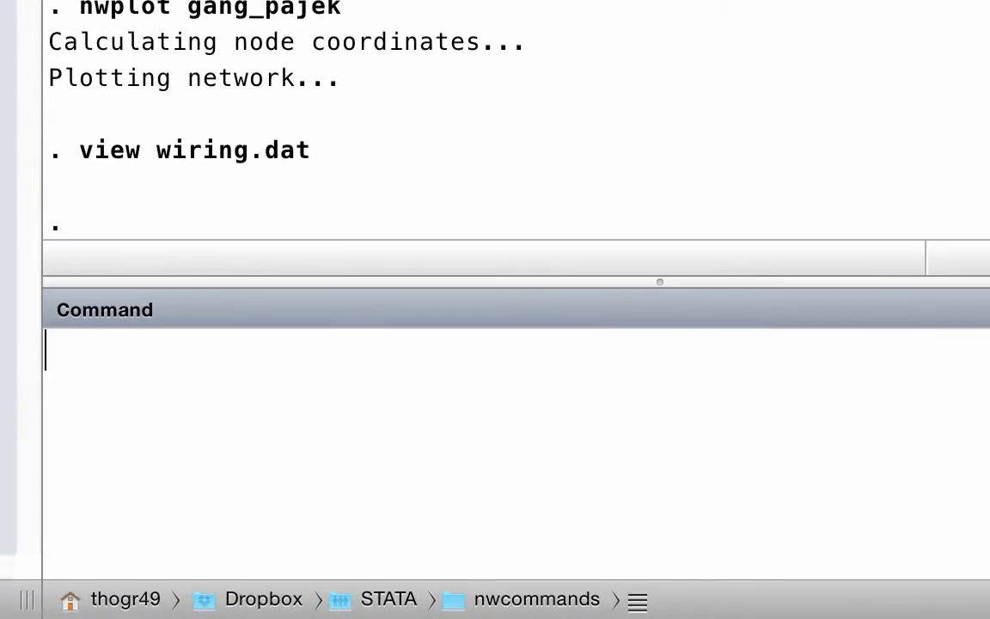
Step: Import wiring.dat as UCINET, adding networks RDGAM, RDCON, RDPOS, RDNEG, RDHLP and RDJOB
{"action": "type", "text": "nw"}
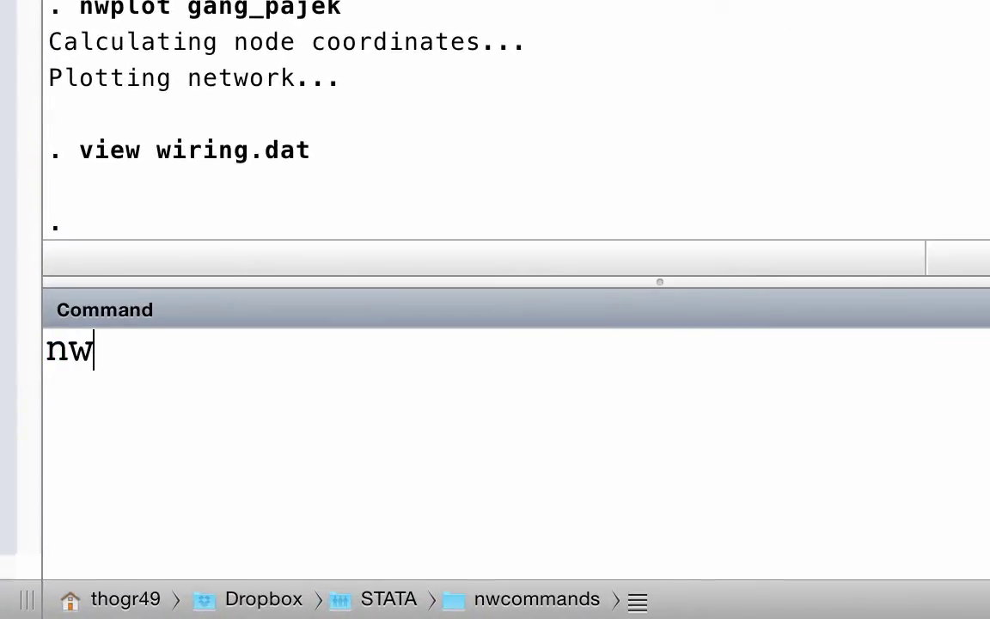
{"action": "type", "text": "import "}
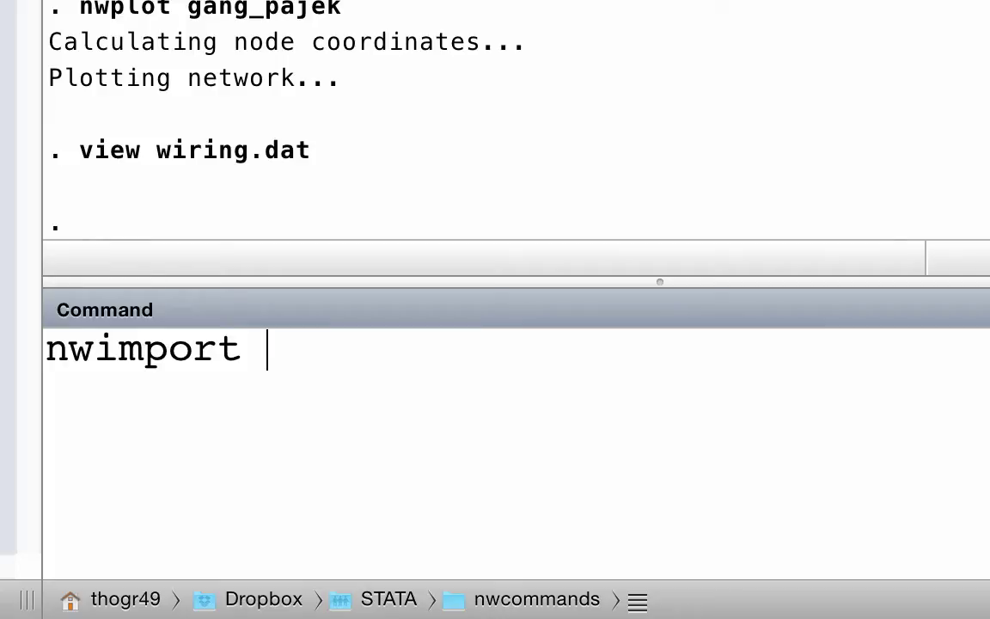
{"action": "type", "text": "wiring.dat"}
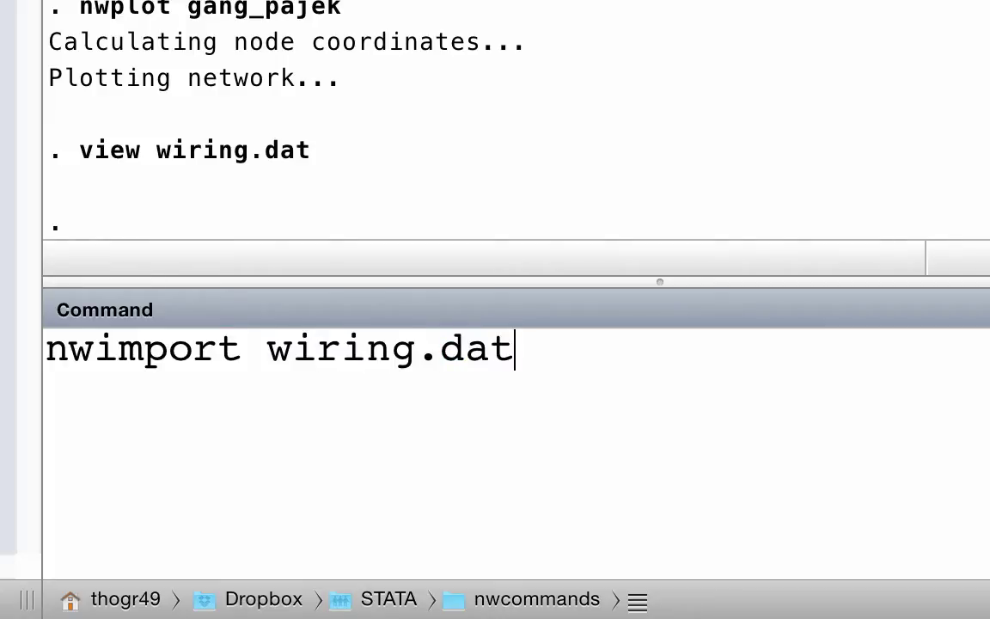
{"action": "type", "text": ", type(ucinet"}
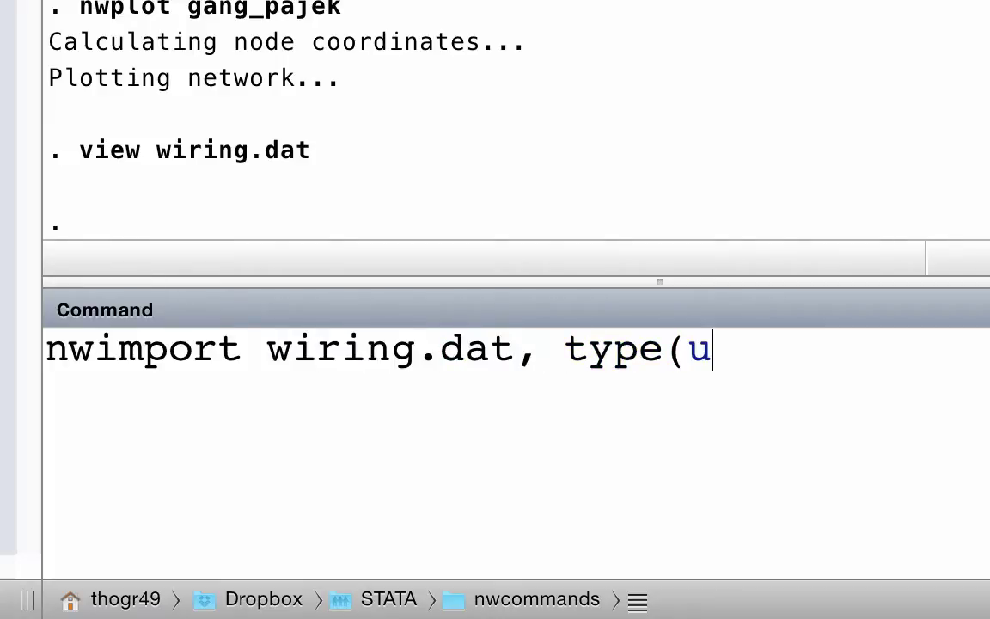
{"action": "type", "text": ")"}
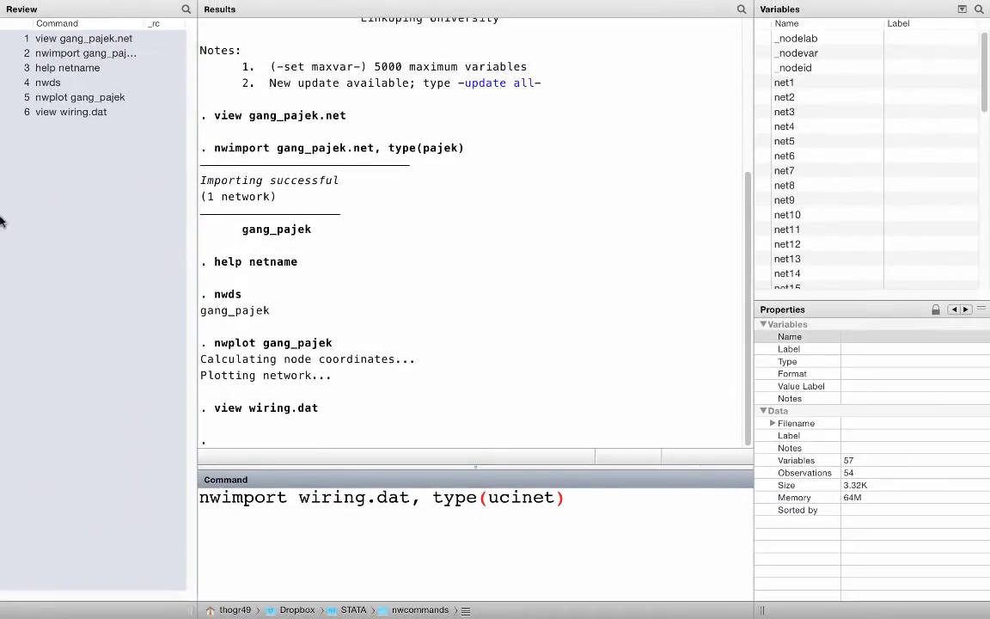
{"action": "key", "text": "Return"}
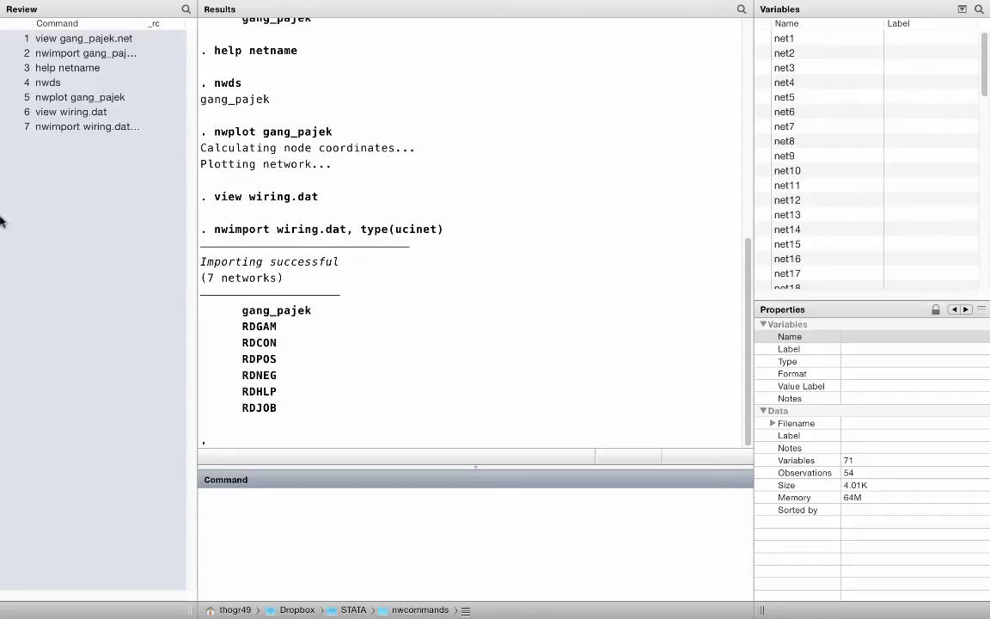
Step: Plot the RDHLP network with node labels using nwplot RDHLP, lab
{"action": "type", "text": "nwplot"}
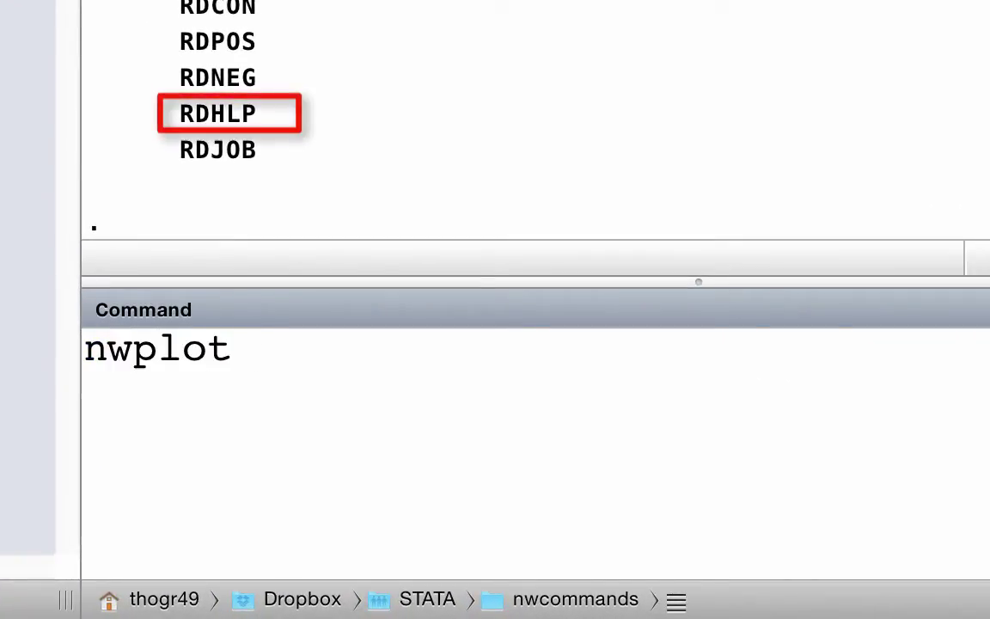
{"action": "type", "text": " RDHLP"}
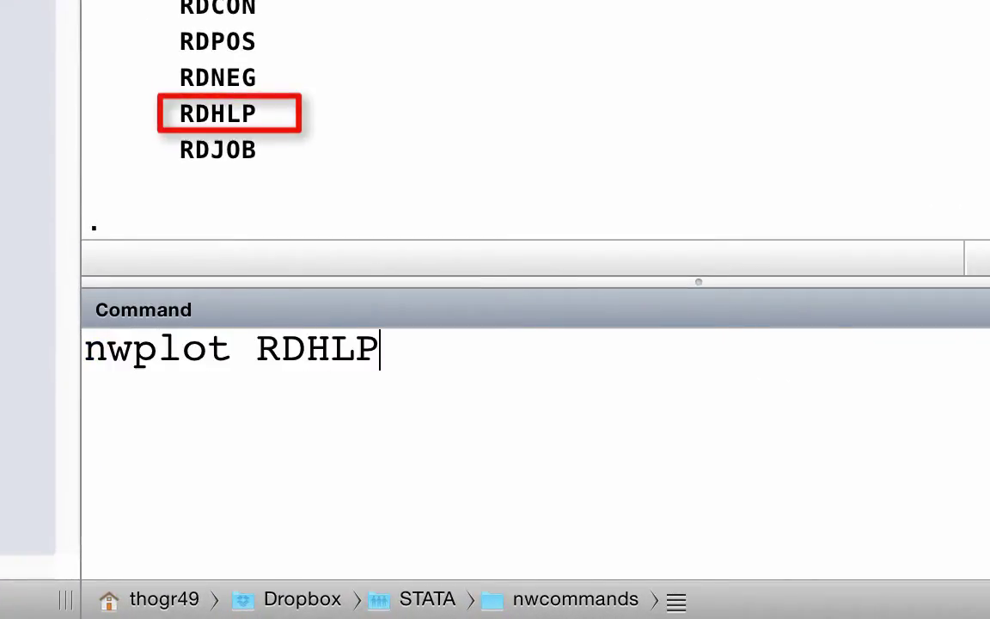
{"action": "type", "text": ", la"}
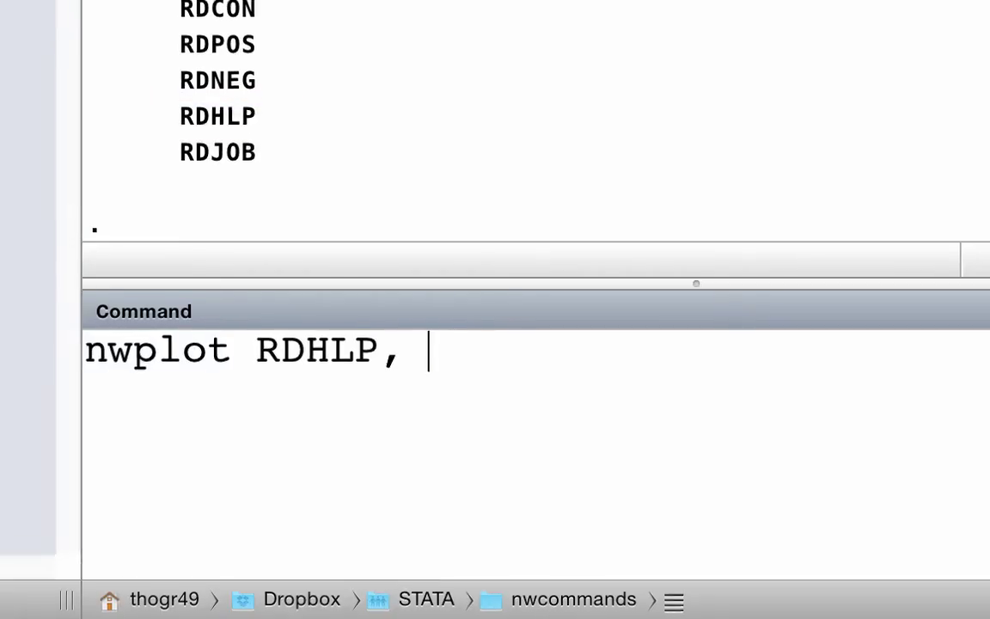
{"action": "type", "text": "b"}
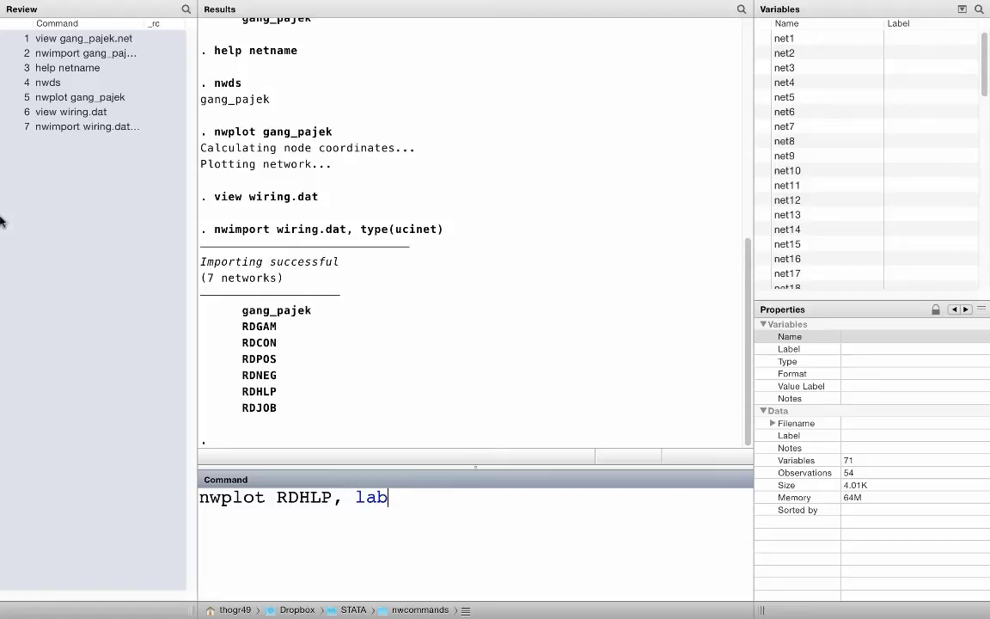
{"action": "key", "text": "Return"}
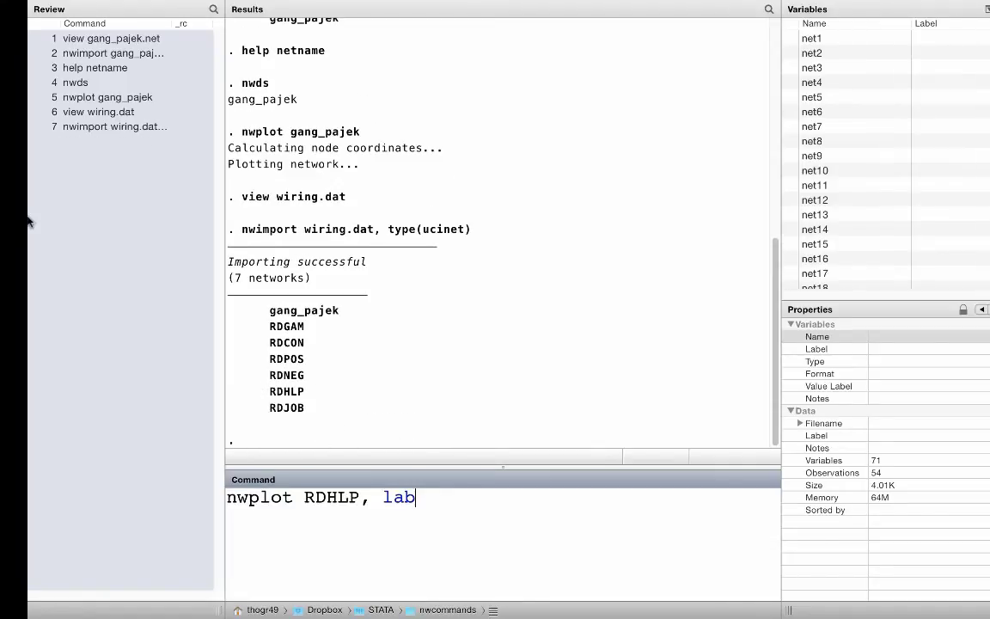
{"action": "key", "text": "Return"}
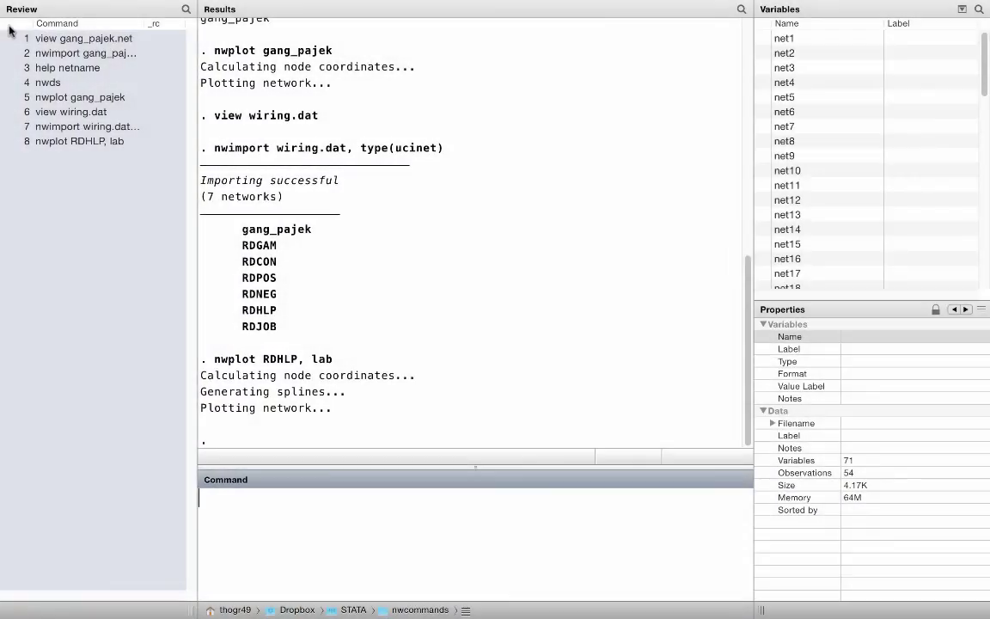
Step: Open the nwplot help page with help nwplot
{"action": "type", "text": "help nwplot"}
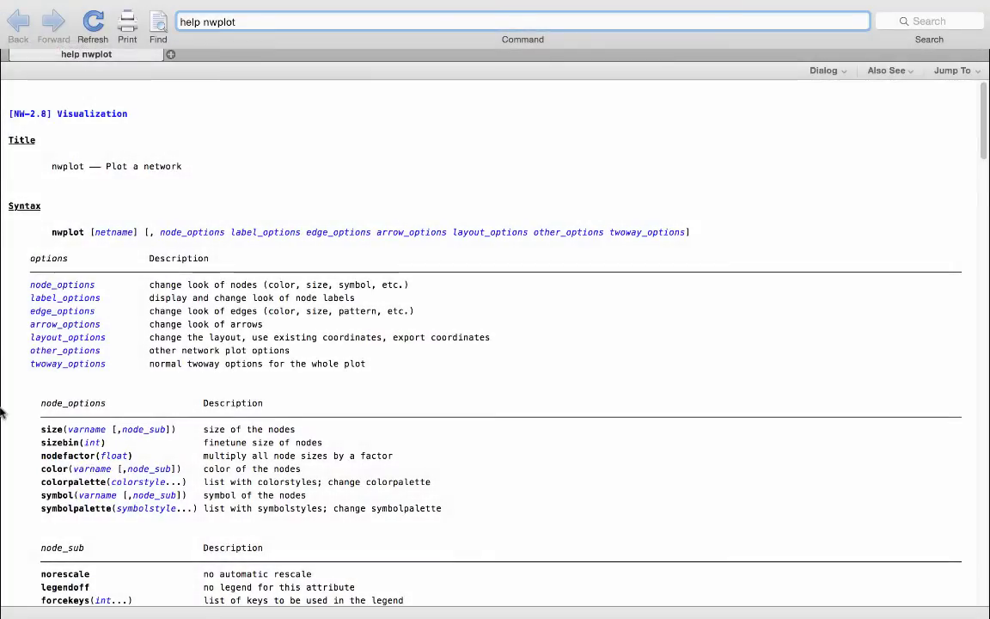
Step: Read through the nwplot help's layout styles, arc styles and example commands
{"action": "left_click", "coordinate": [25, 490]}
{"action": "scroll", "coordinate": [24, 491], "scroll_direction": "down", "scroll_amount": 5}
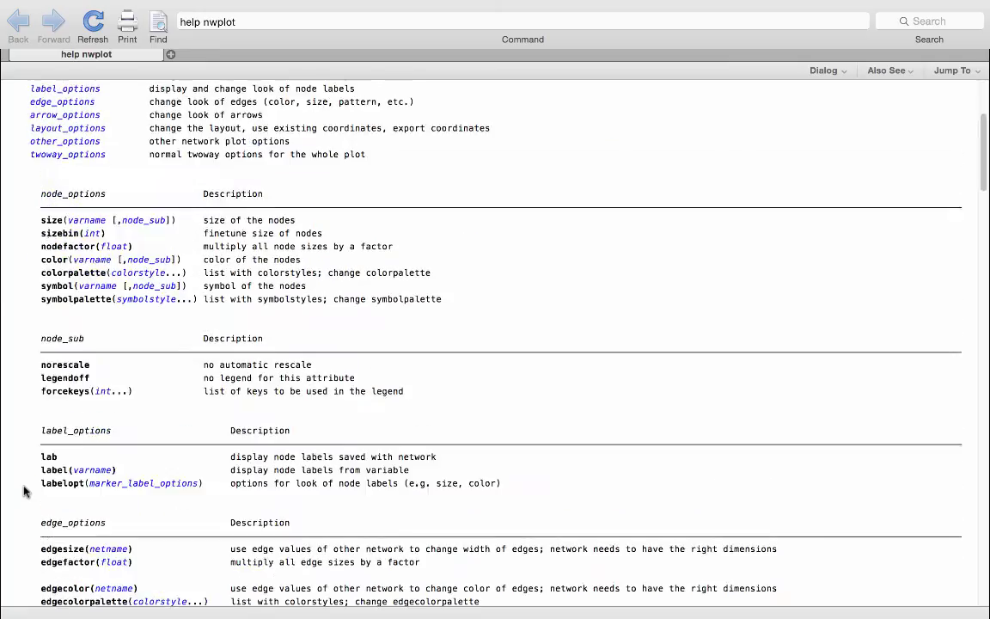
{"action": "scroll", "coordinate": [24, 491], "scroll_direction": "down", "scroll_amount": 12}
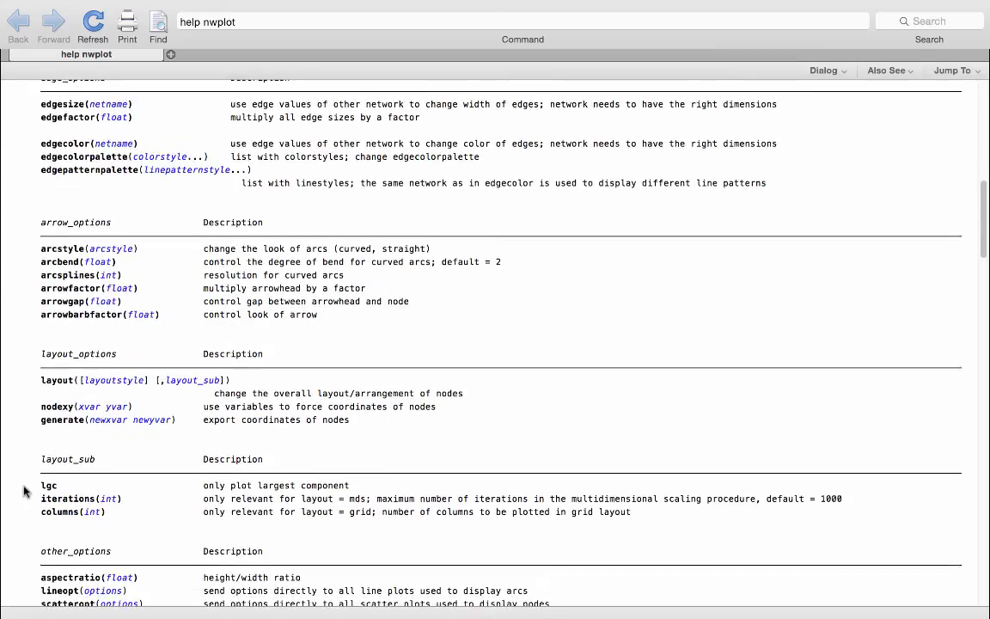
{"action": "scroll", "coordinate": [24, 490], "scroll_direction": "down", "scroll_amount": 8}
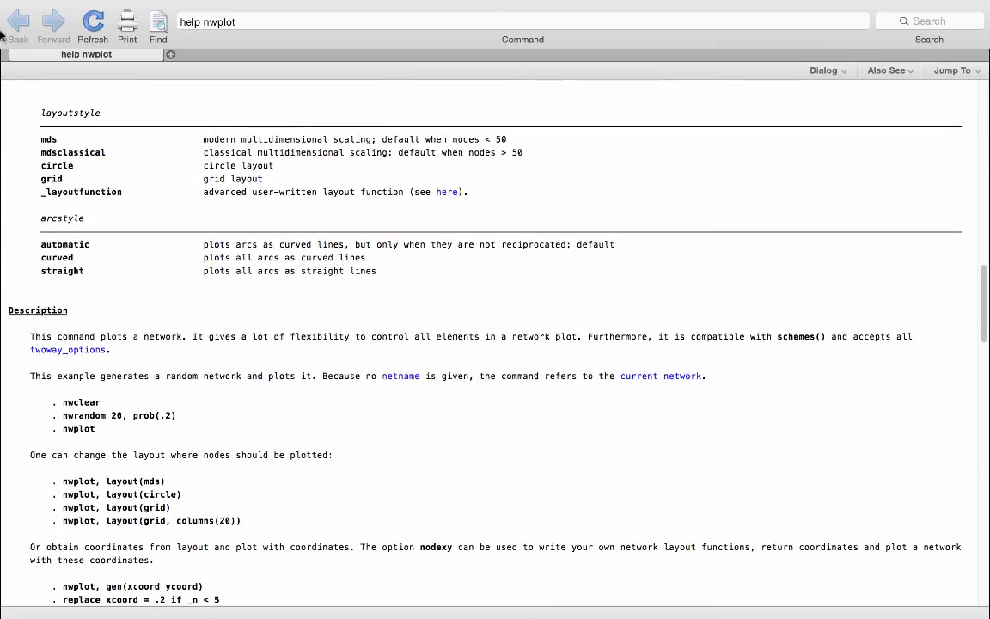
{"action": "mouse_move", "coordinate": [2, 4]}
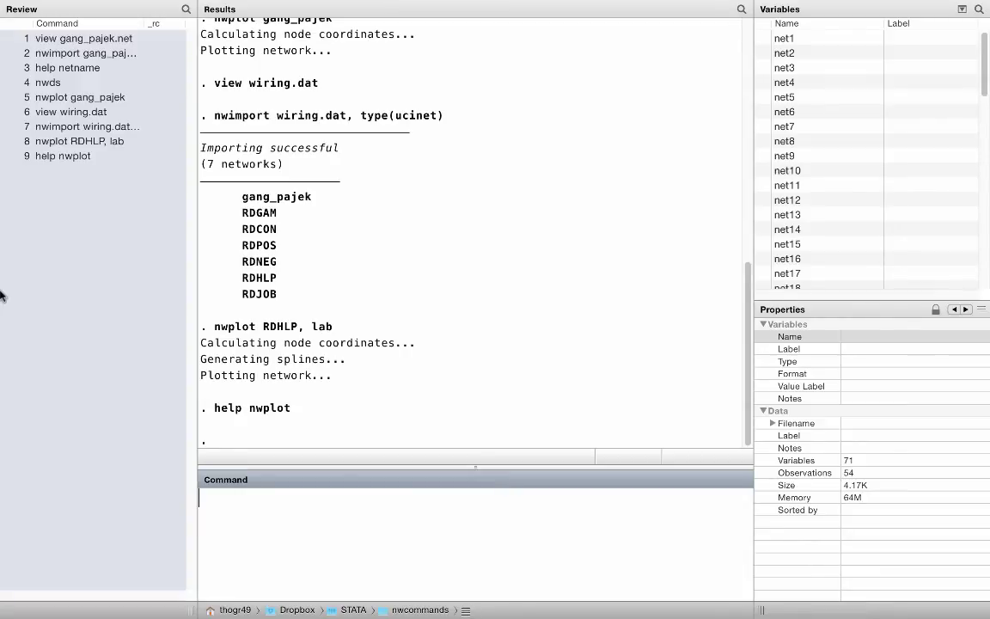
Step: Import zachary.dat from its web address as UCINET, adding networks ZACHE and ZACHC
{"action": "type", "text": "nwimport \"http://vlado.fmf.uni-lj.si/pub/networks/data/ucinet/zachary.dat\", type(ucinet)"}
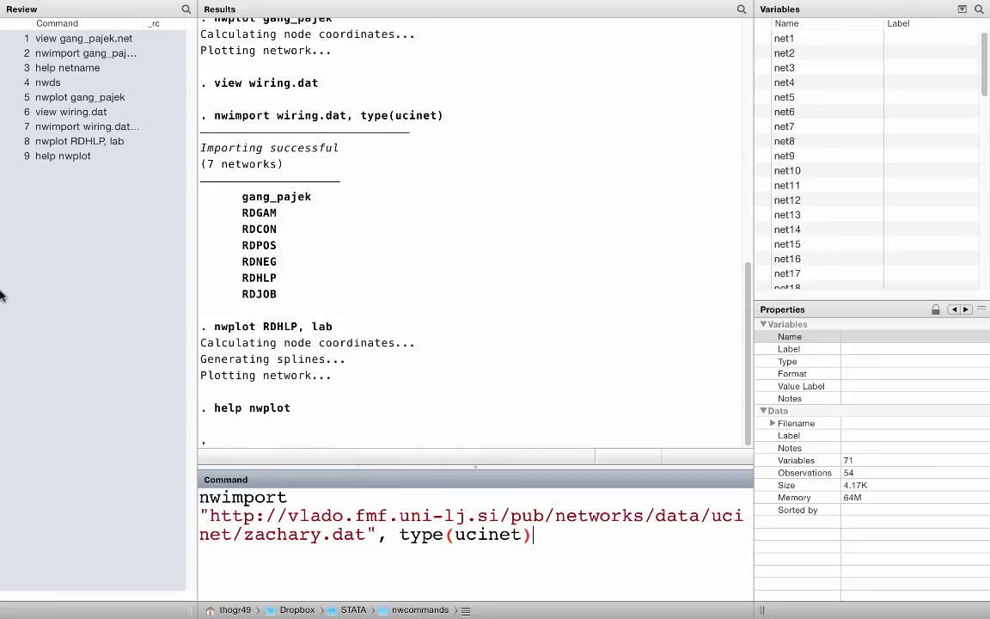
{"action": "key", "text": "Return"}
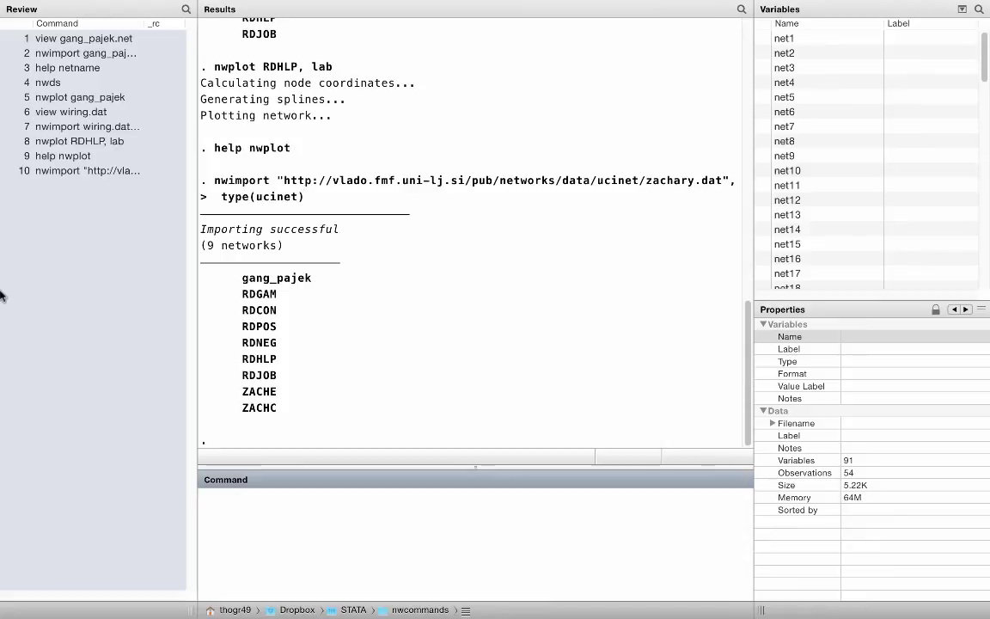
{"action": "type", "text": "help net"}
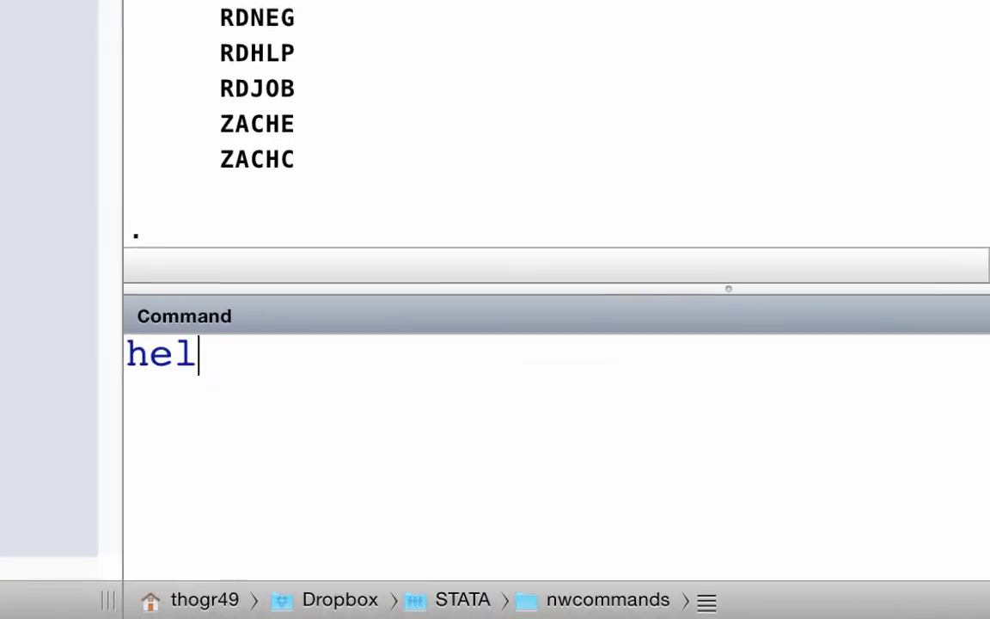
{"action": "type", "text": "example"}
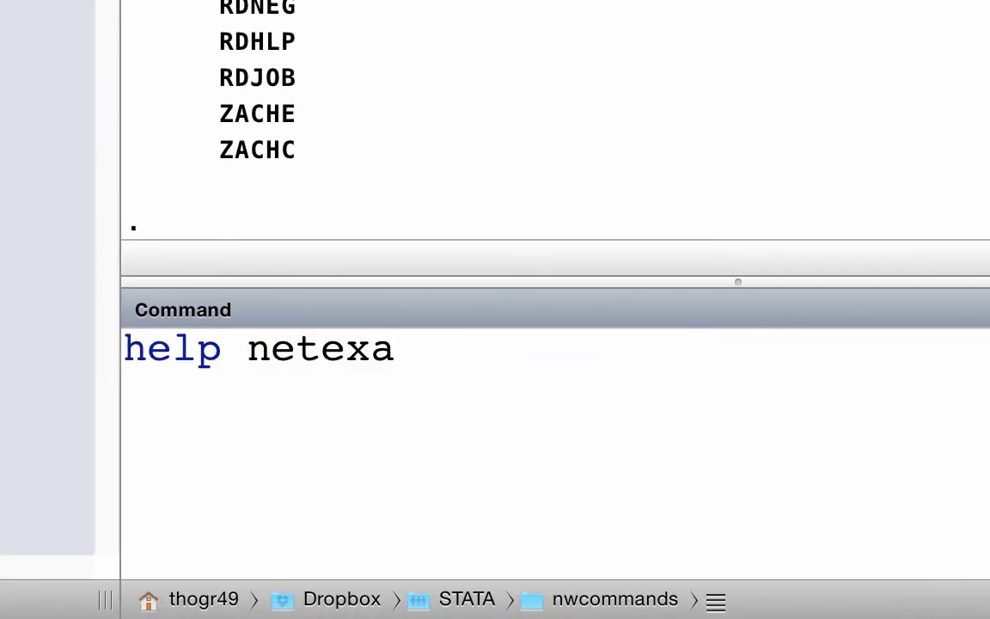